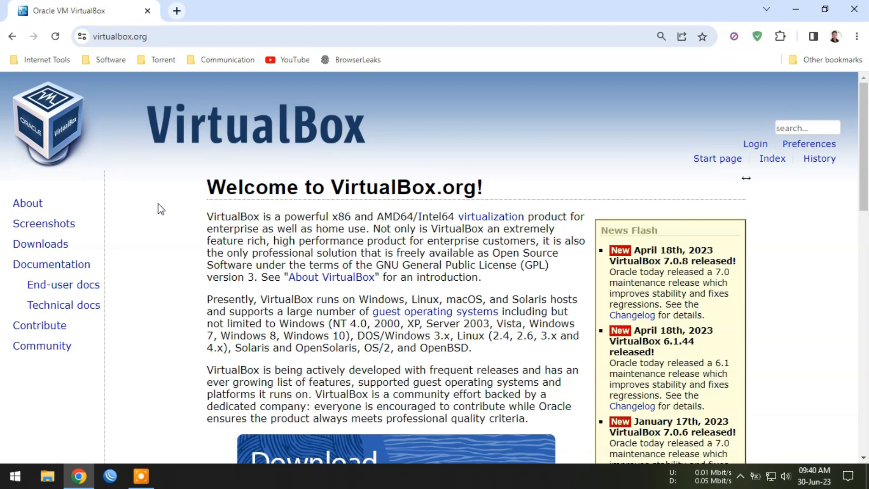
Download the VirtualBox 7.0.8 platform package for Windows hosts from the VirtualBox website.
scroll(176, 222, "down", 3)
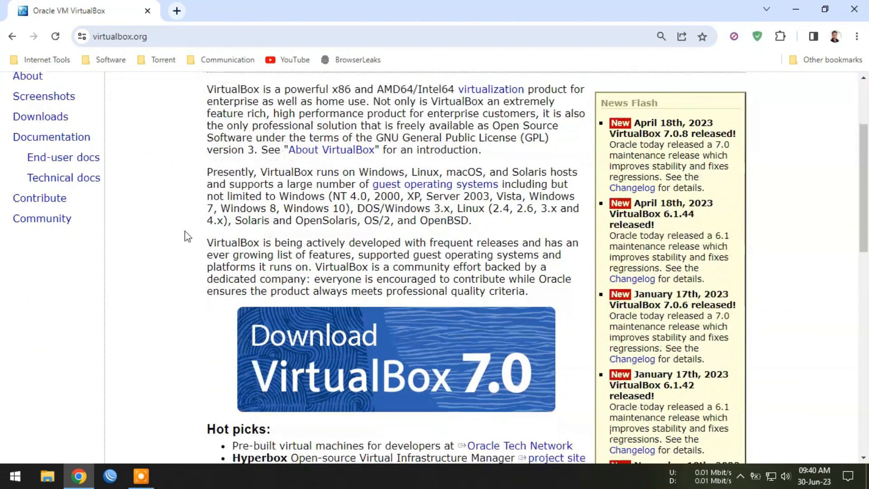
left_click(334, 354)
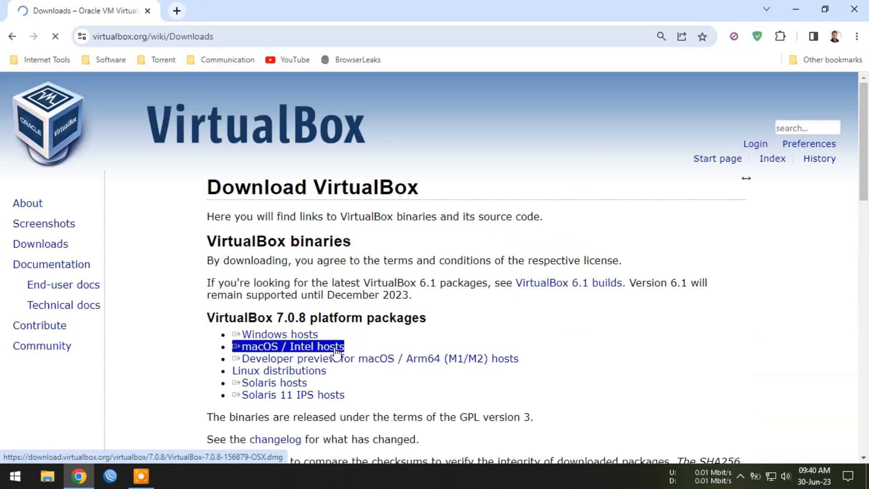
left_click(293, 338)
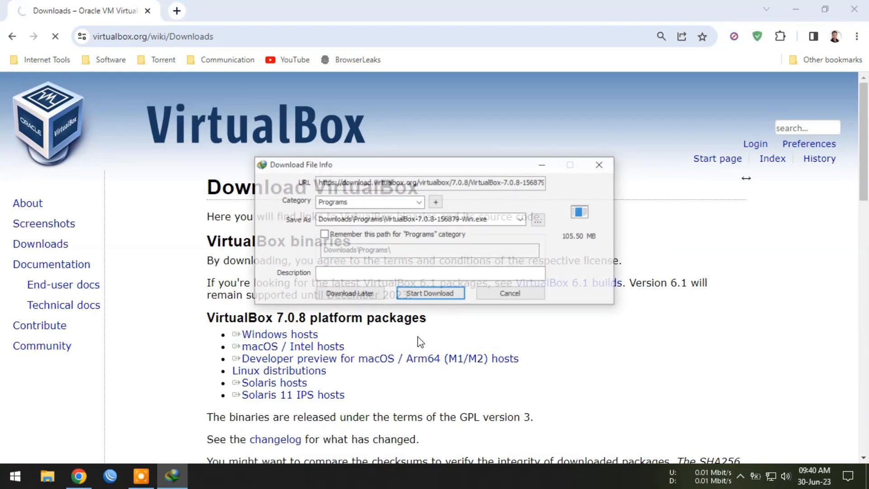
left_click(425, 294)
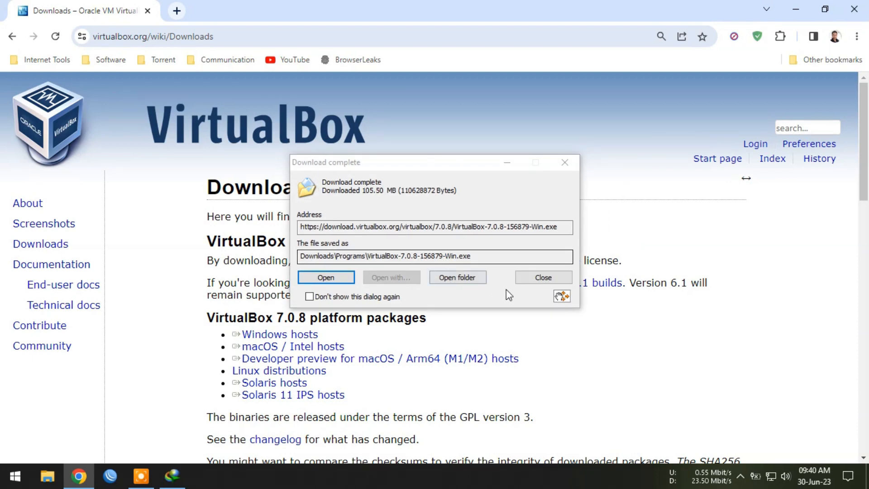
left_click(536, 278)
Download the VirtualBox 7.0.8 Extension Pack for all supported platforms and save it in the Downloads folder.
scroll(448, 265, "down", 5)
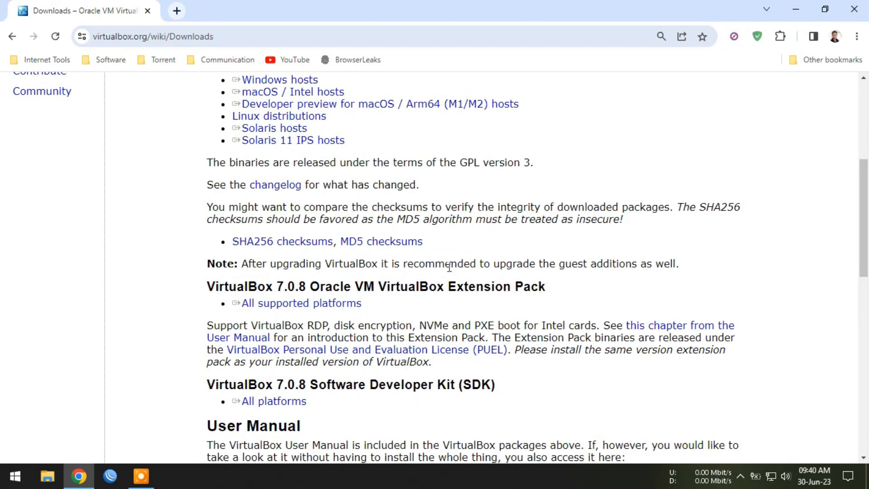
left_click_drag(379, 285, 551, 292)
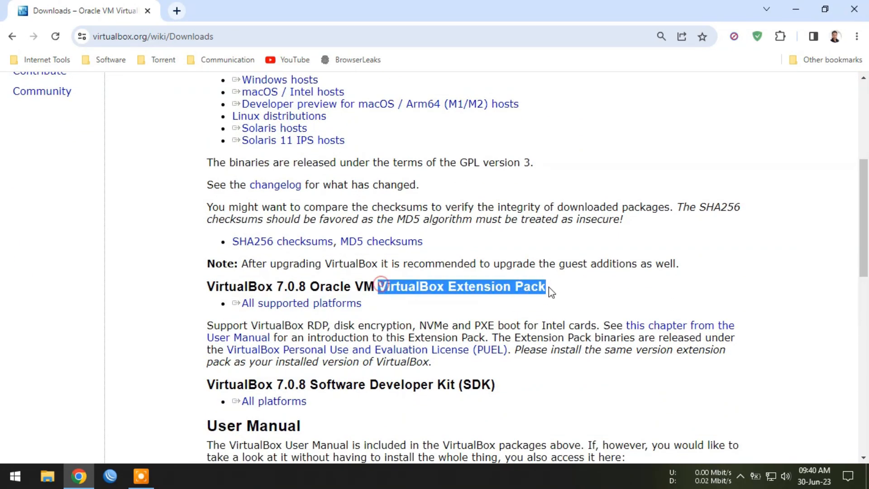
left_click(483, 301)
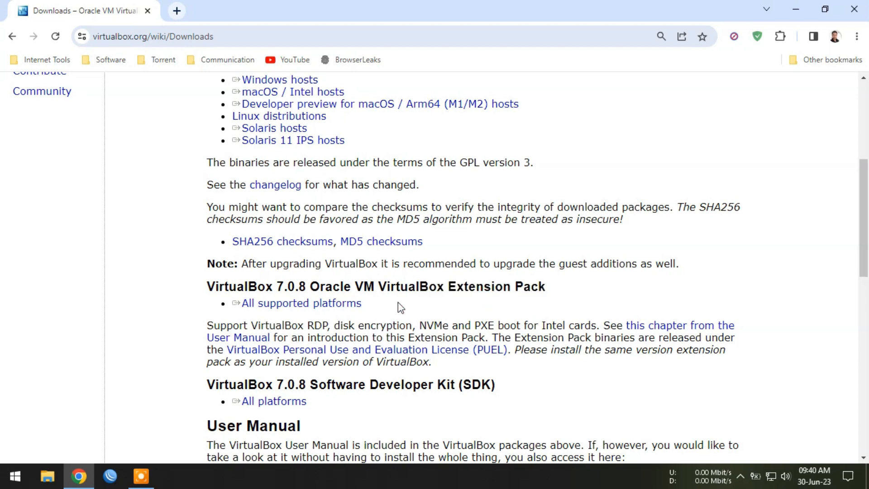
left_click_drag(398, 303, 318, 309)
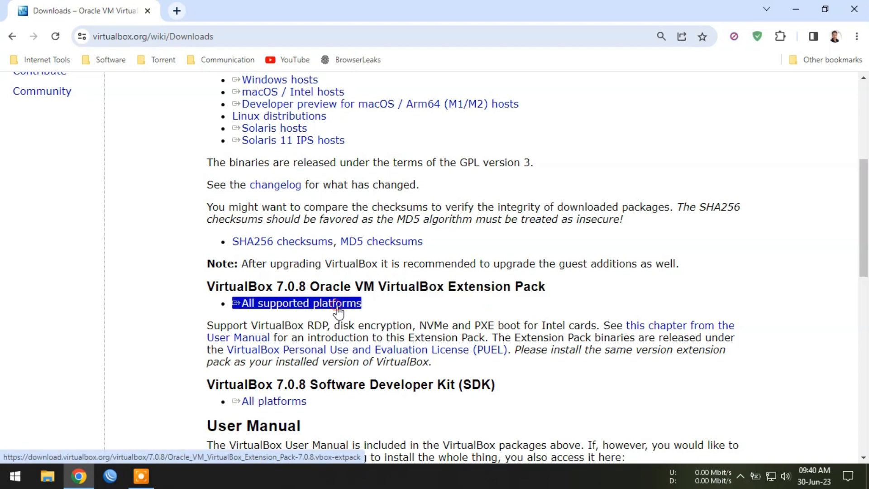
left_click(339, 311)
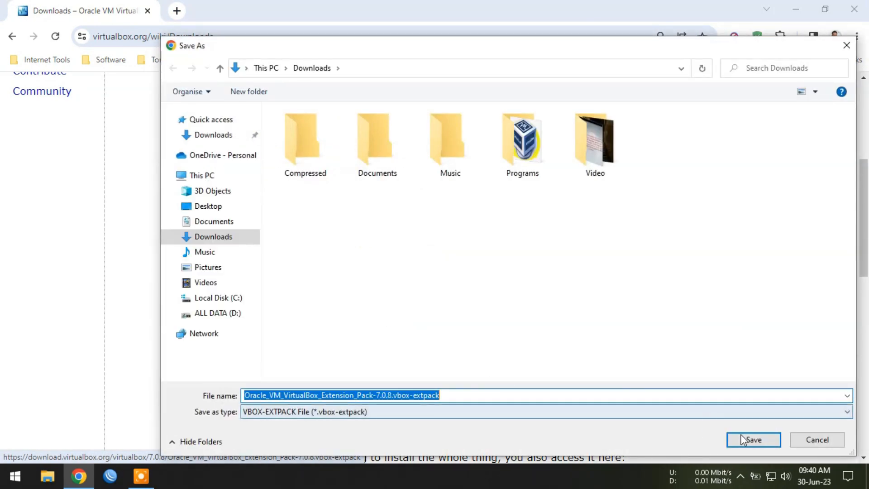
left_click(740, 440)
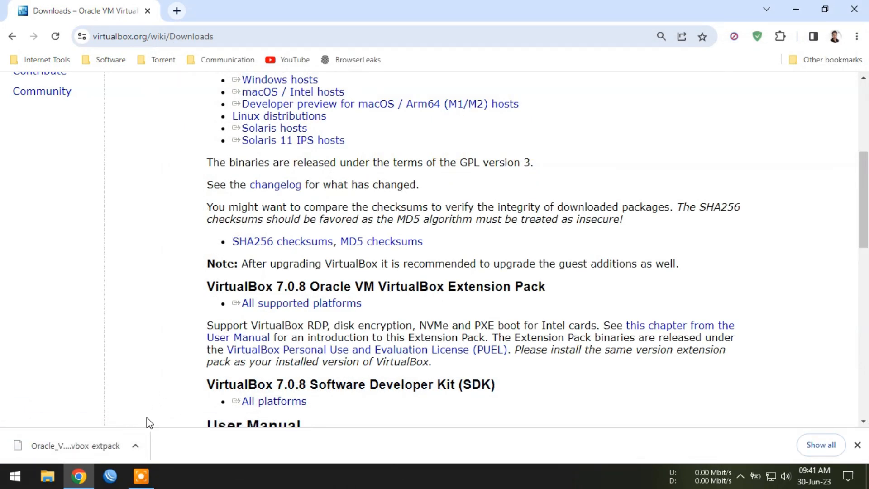
Search Google for "kali linux" in a new browser tab and open the official kali.org site.
left_click(181, 11)
type("ka")
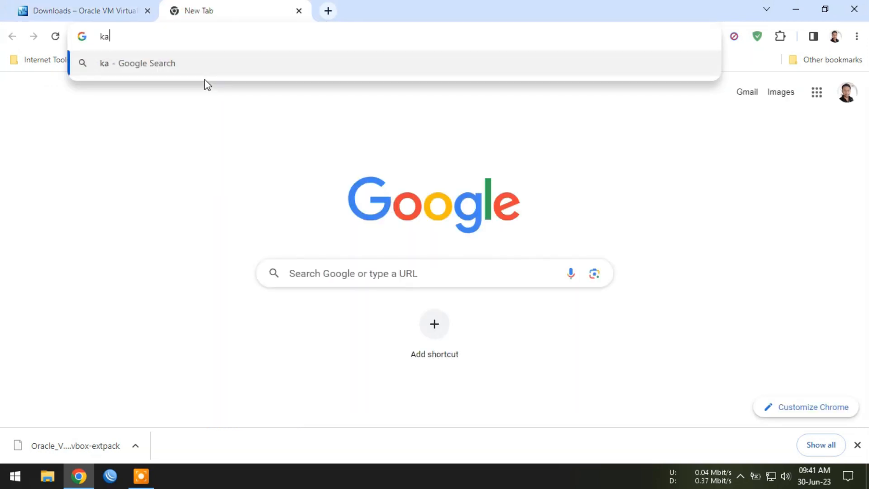
type("li linux")
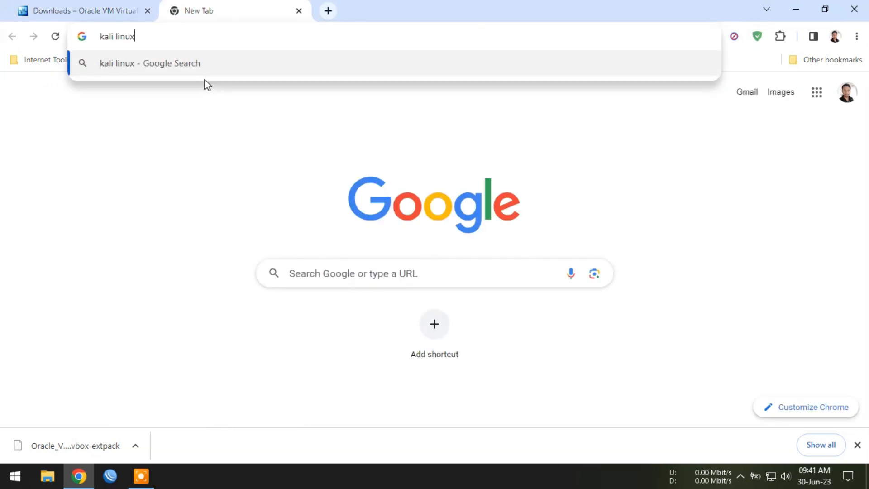
key("Return")
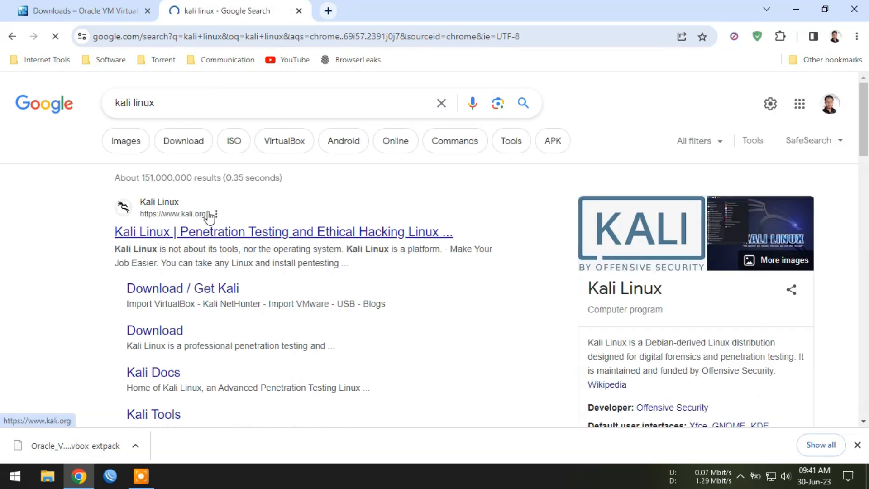
left_click(168, 208)
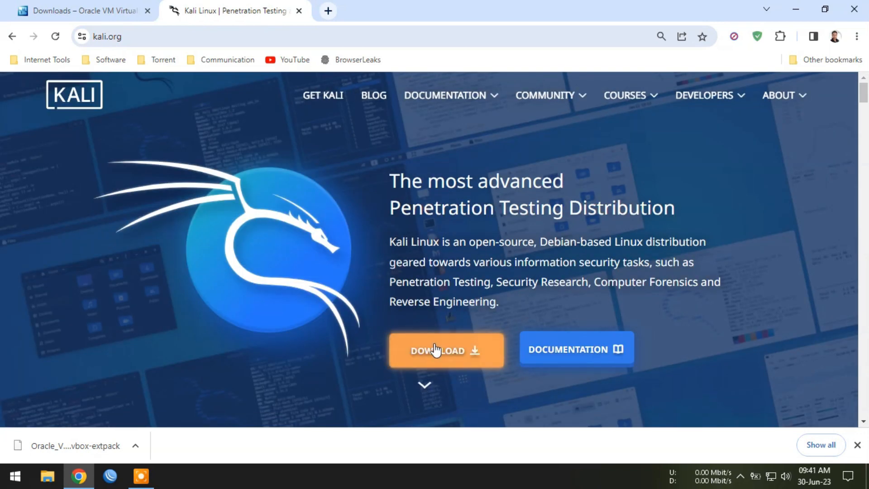
Download the 64-bit pre-built Kali Linux 2023.2 virtual machine image for VirtualBox.
left_click(466, 360)
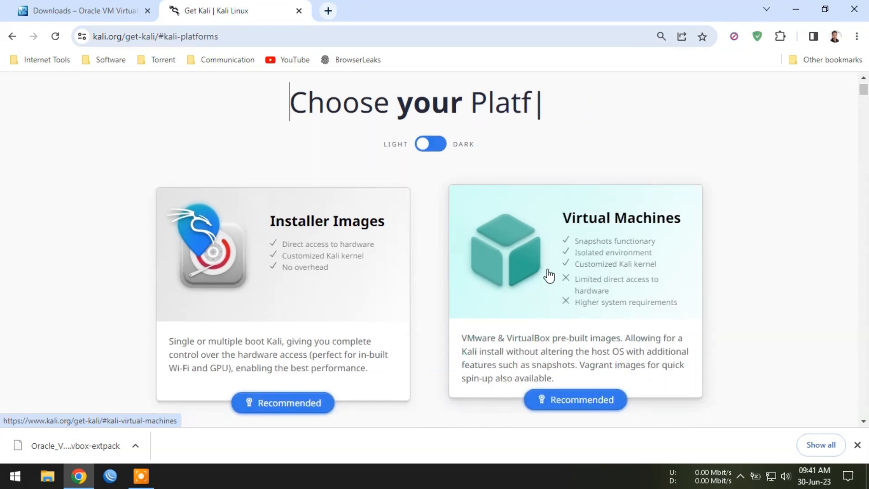
left_click(569, 267)
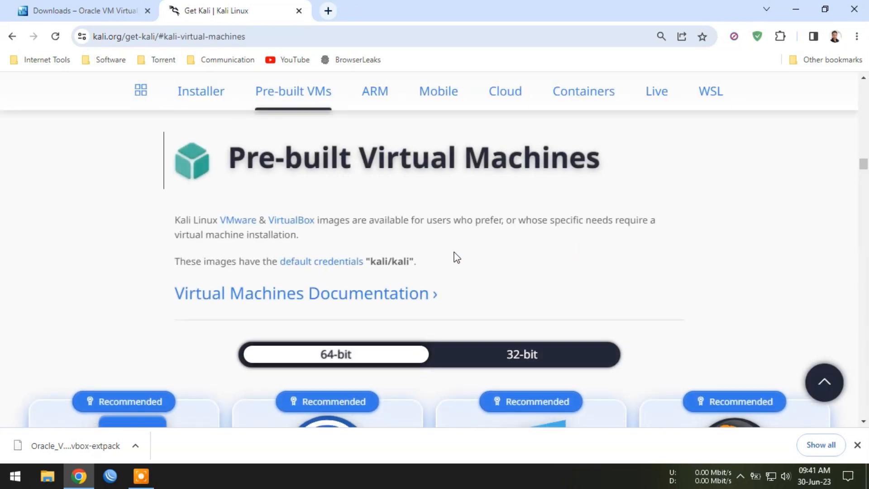
scroll(396, 256, "down", 4)
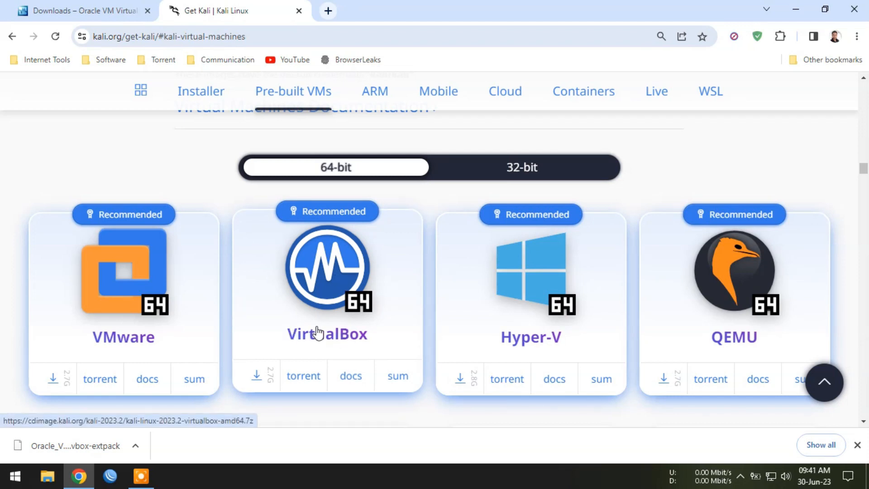
left_click(255, 378)
left_click(427, 295)
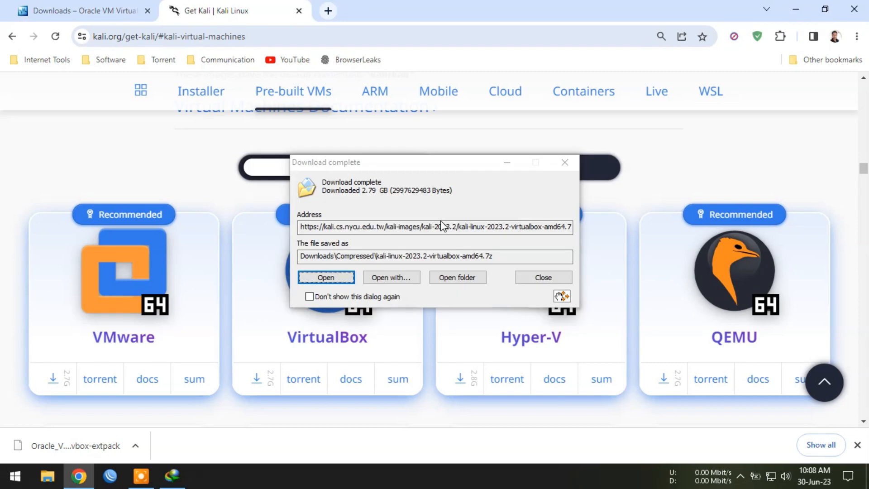
Open the Kali archive's download folder and check the downloaded Kali archive, VirtualBox installer and Extension Pack under Downloads.
left_click(466, 277)
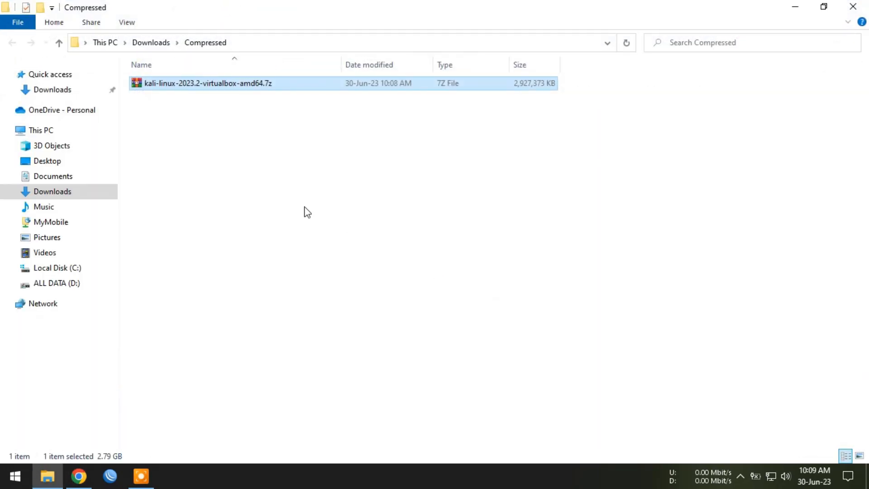
left_click(283, 196)
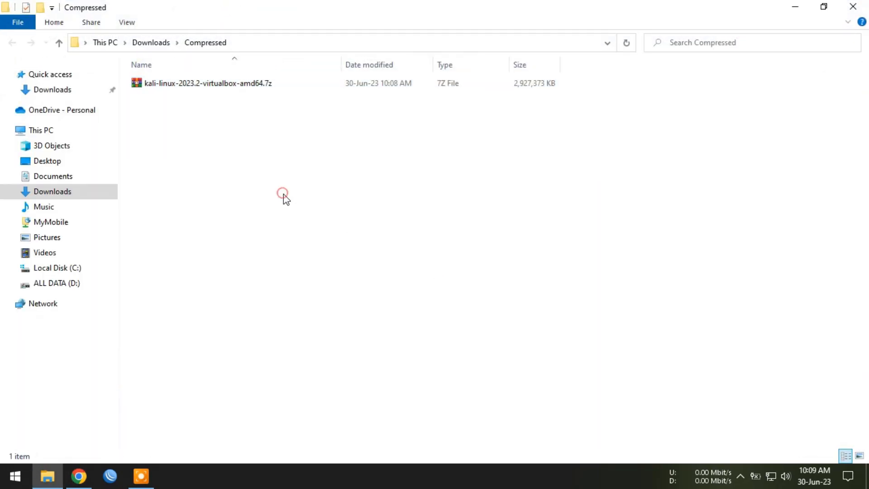
left_click(188, 83)
left_click(151, 42)
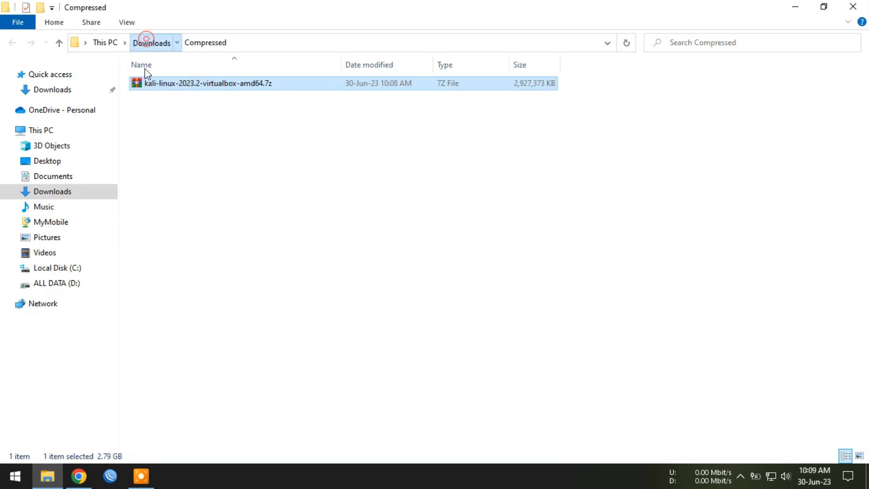
left_click(358, 221)
left_click(375, 113)
double_click(376, 115)
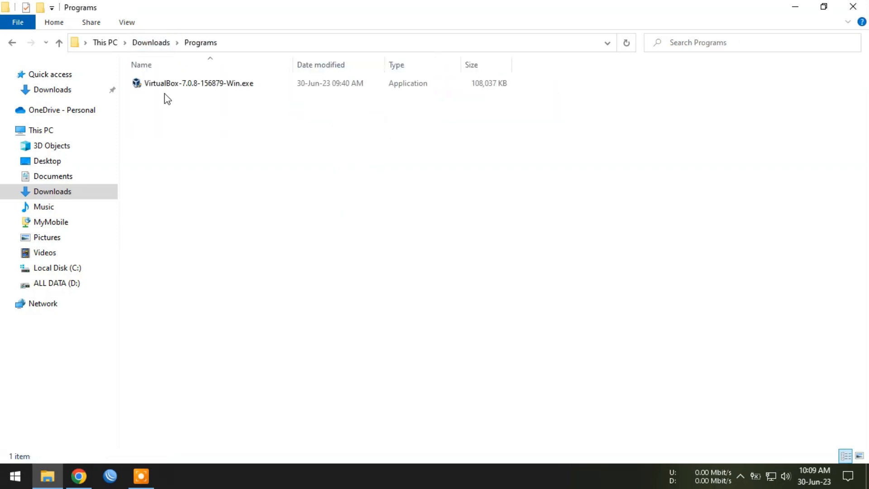
left_click(151, 42)
left_click(528, 120)
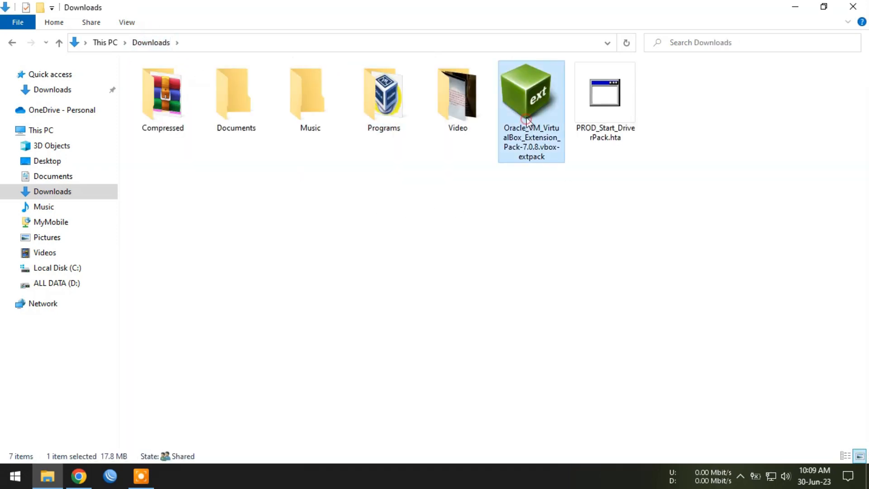
Install VirtualBox from VirtualBox-7.0.8-156879-Win.exe with the default setup options, proceeding despite missing Python dependencies, and bring up VirtualBox Manager.
double_click(383, 120)
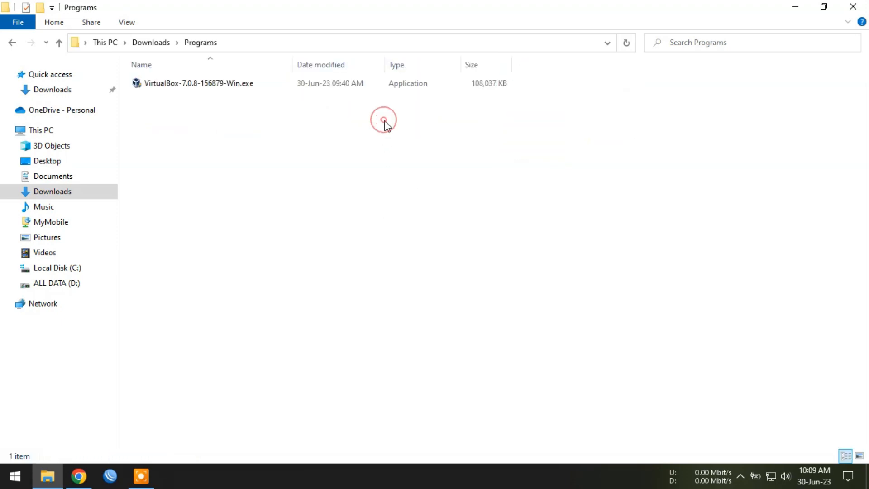
left_click(225, 85)
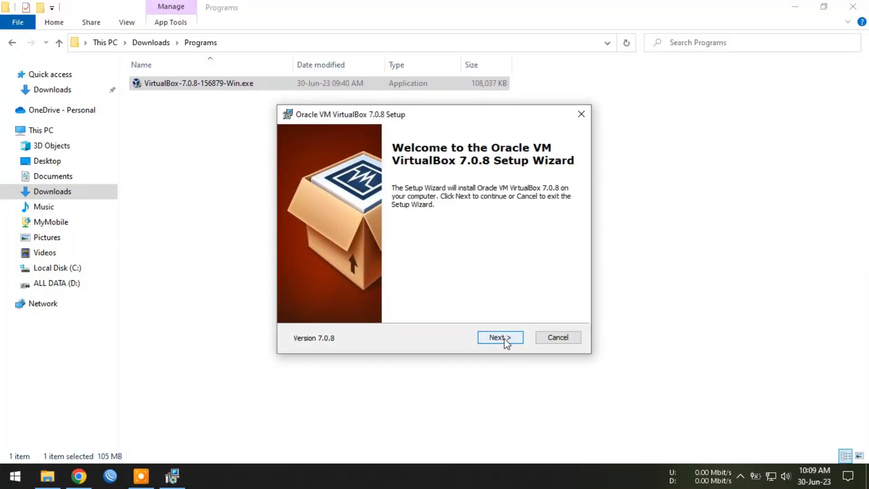
left_click(500, 338)
left_click(501, 337)
left_click(500, 338)
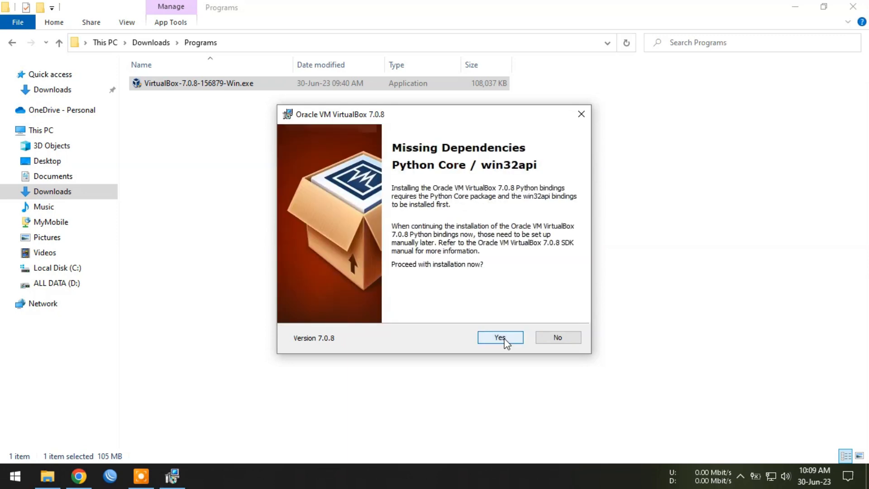
left_click(500, 338)
left_click(500, 338)
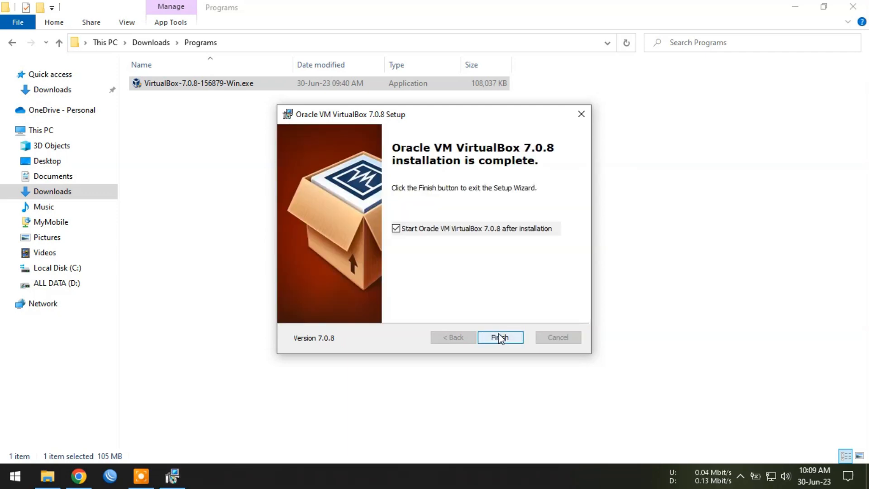
left_click(498, 340)
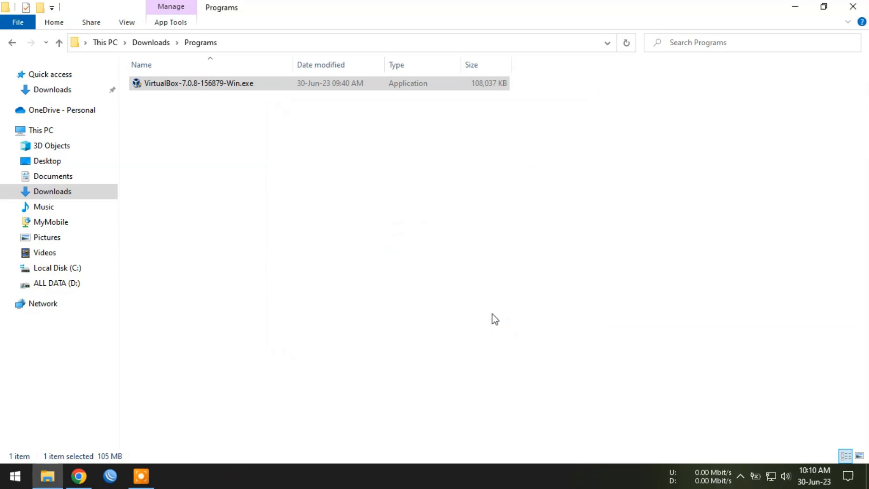
left_click(182, 473)
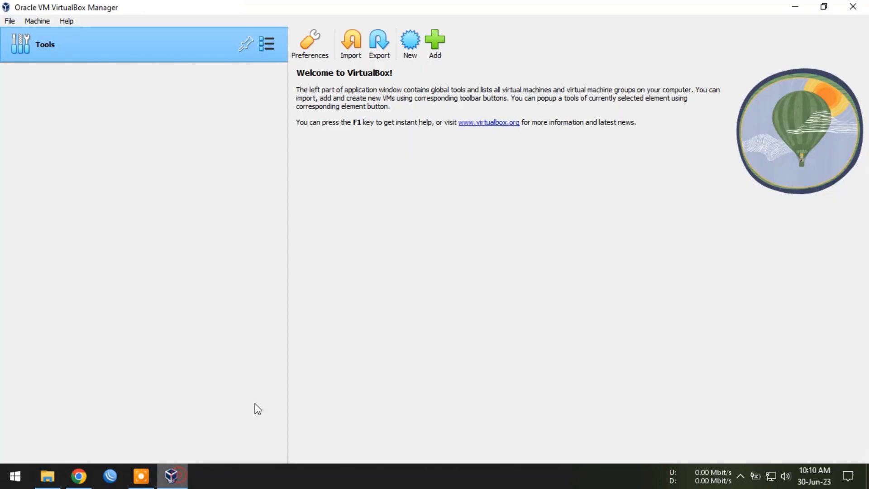
Install the VirtualBox 7.0.8 Extension Pack from the Downloads folder, agree to its license, and return to the folder.
left_click(796, 8)
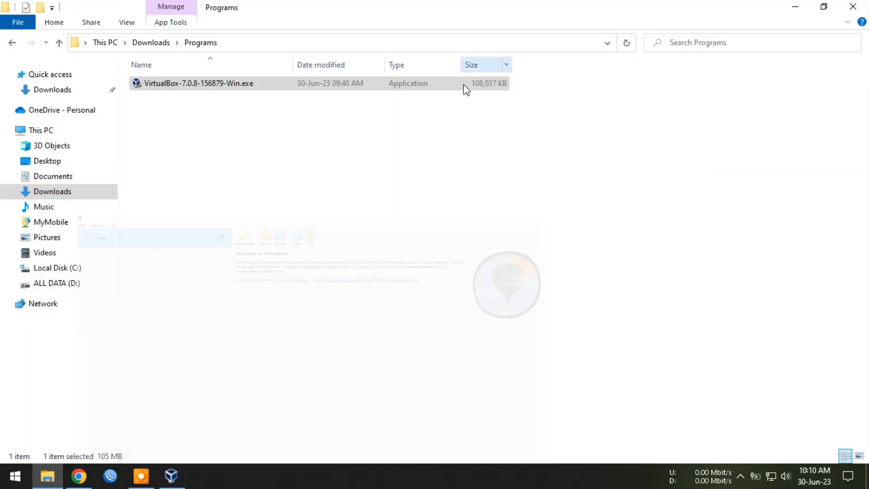
left_click(153, 42)
double_click(540, 130)
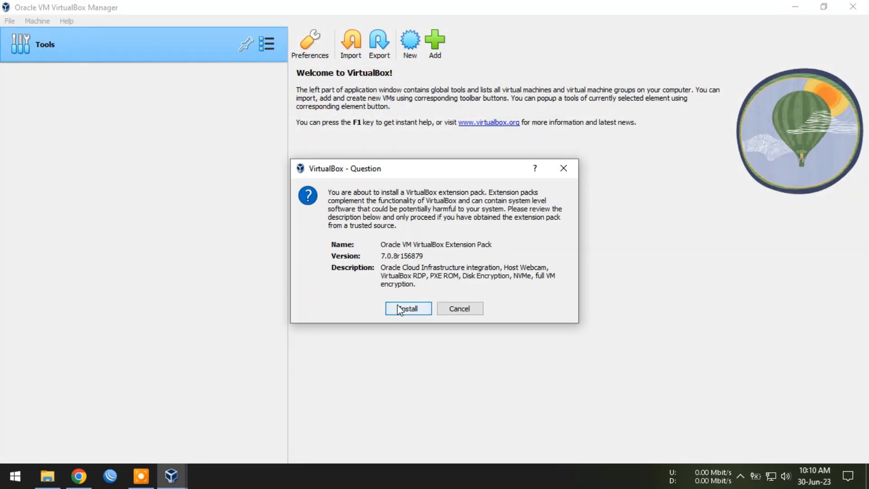
left_click(408, 310)
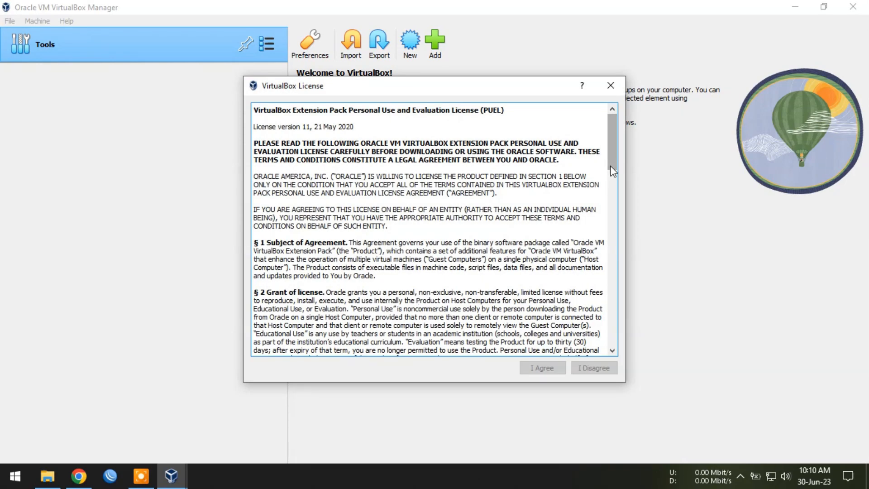
left_click_drag(612, 144, 624, 355)
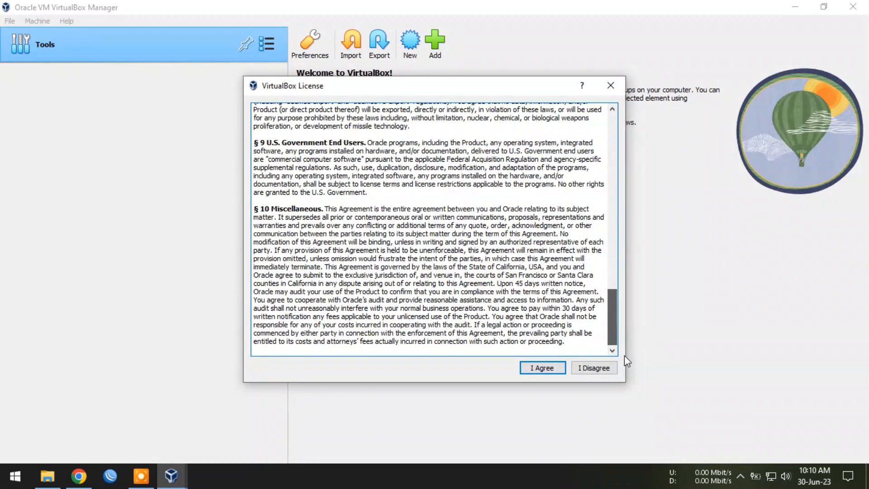
left_click(542, 367)
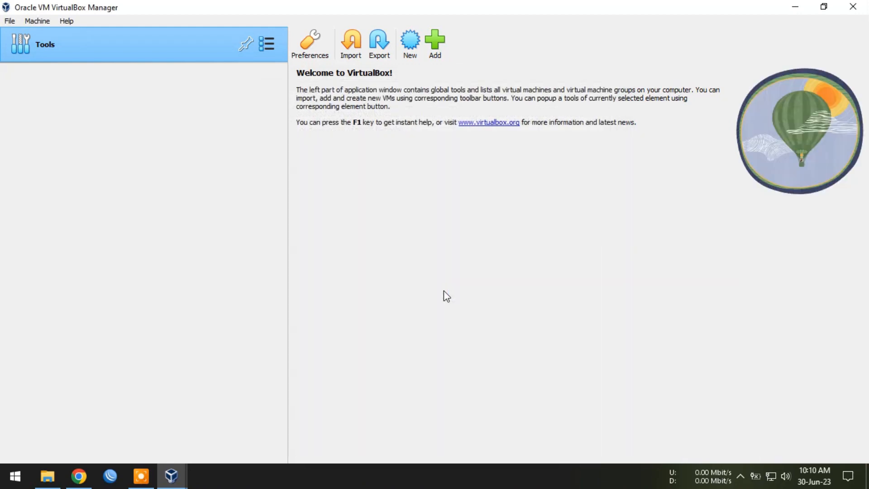
left_click(853, 6)
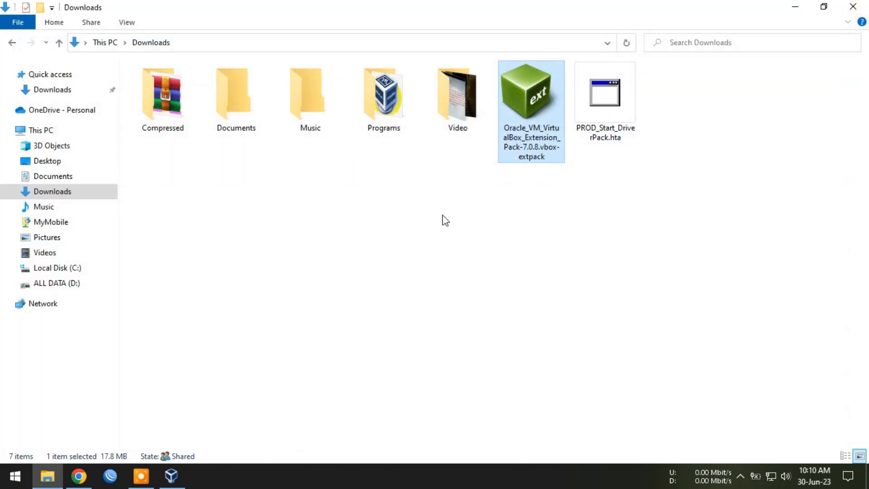
Extract the kali-linux-2023.2-virtualbox-amd64.7z archive in place inside the Compressed folder under Downloads.
left_click(172, 108)
double_click(172, 108)
left_click(165, 84)
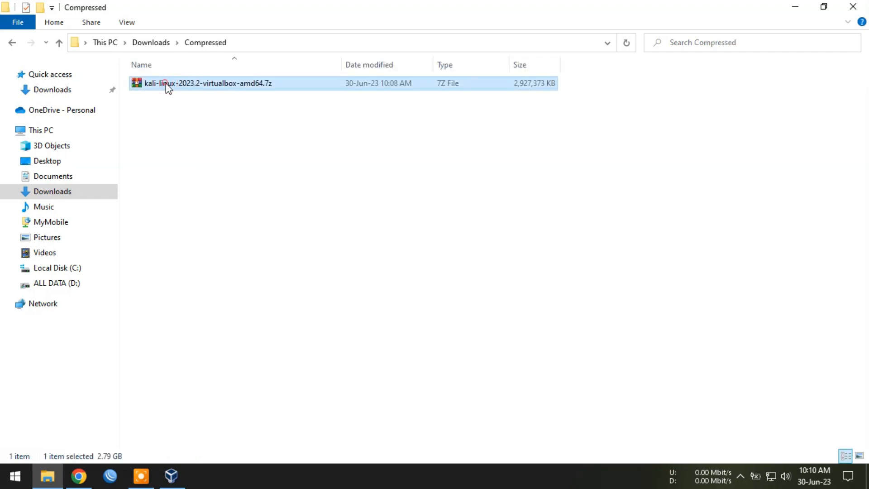
right_click(164, 83)
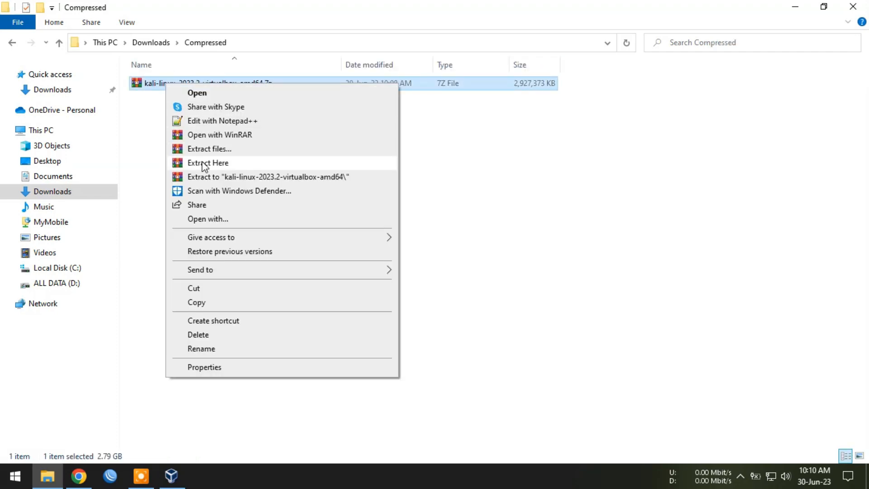
left_click(251, 164)
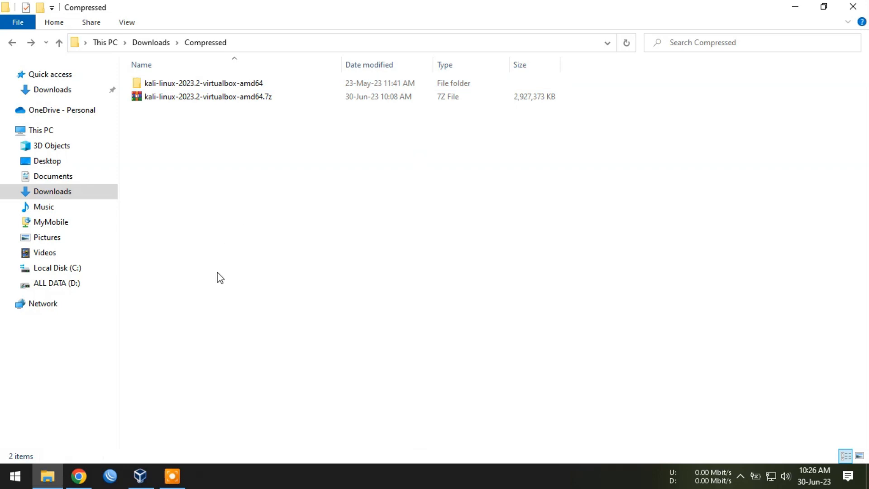
Switch to VirtualBox Manager and add the existing machine kali-linux-2023.2-virtualbox-amd64.vbox from the extracted folder in Downloads\Compressed.
left_click(139, 477)
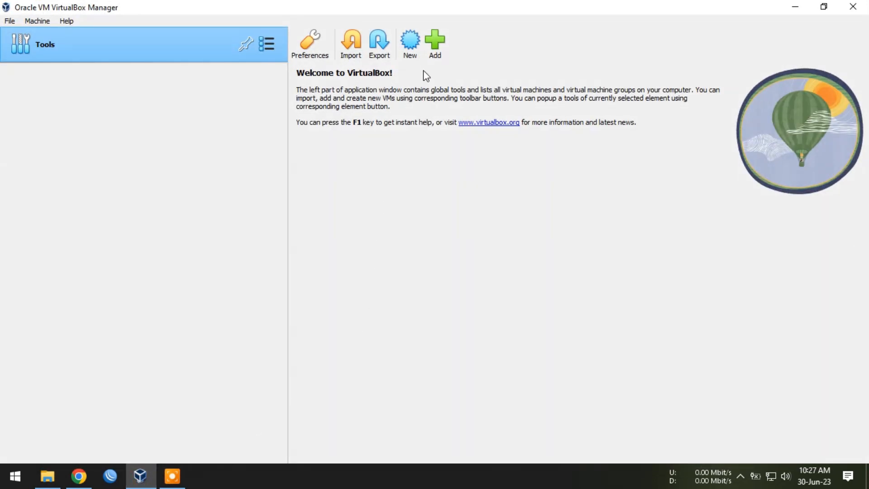
left_click(434, 44)
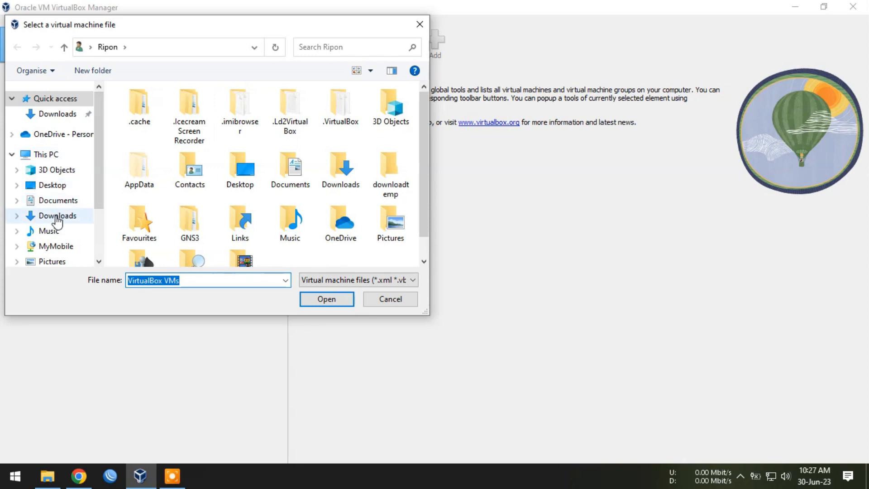
left_click(54, 221)
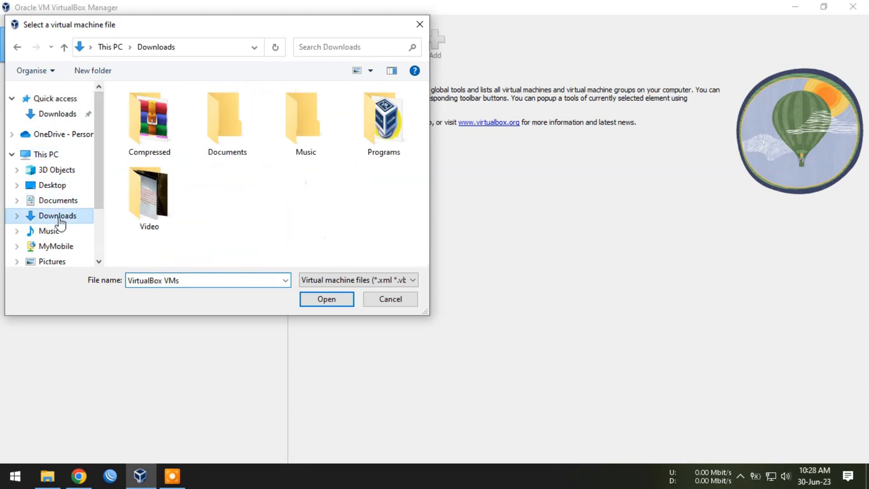
double_click(156, 129)
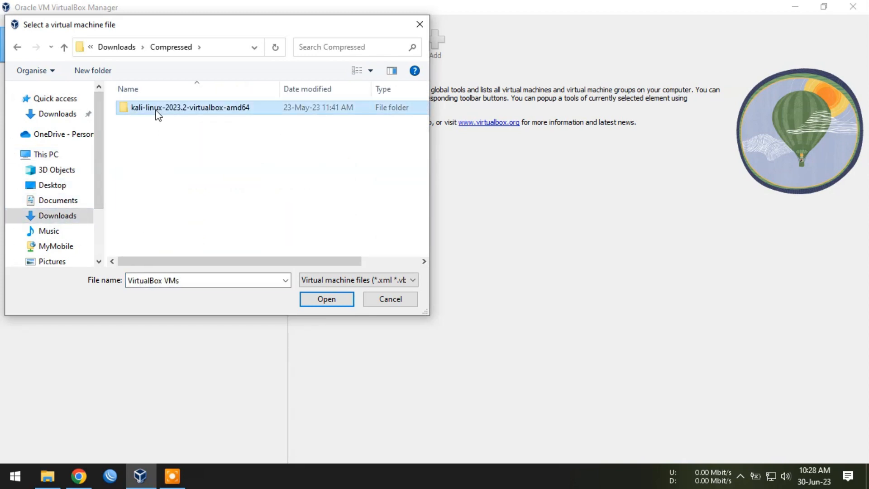
double_click(157, 113)
left_click(182, 108)
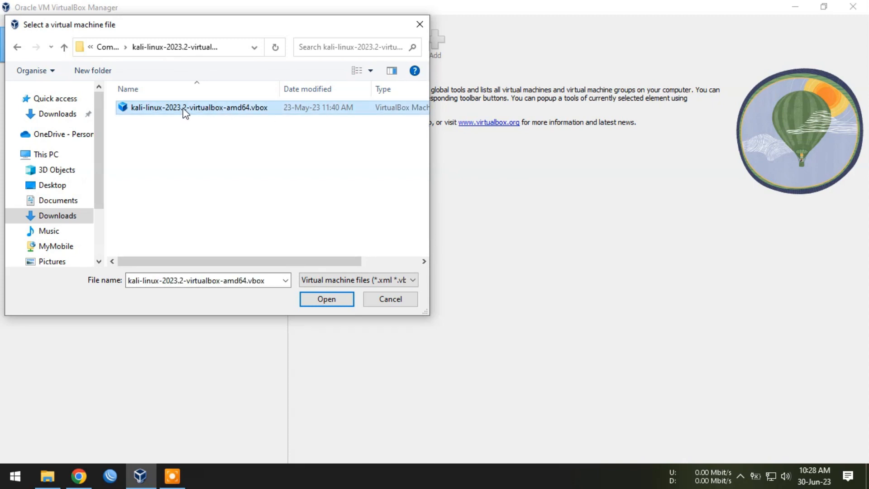
left_click(326, 299)
Review the Kali machine's details, start it, dismiss the notifications in its window and maximize the window.
scroll(388, 340, "down", 1)
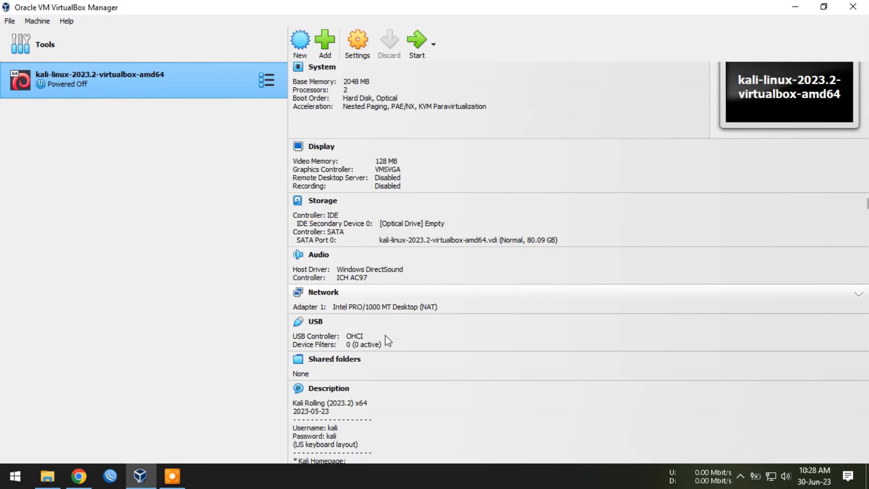
scroll(388, 340, "down", 2)
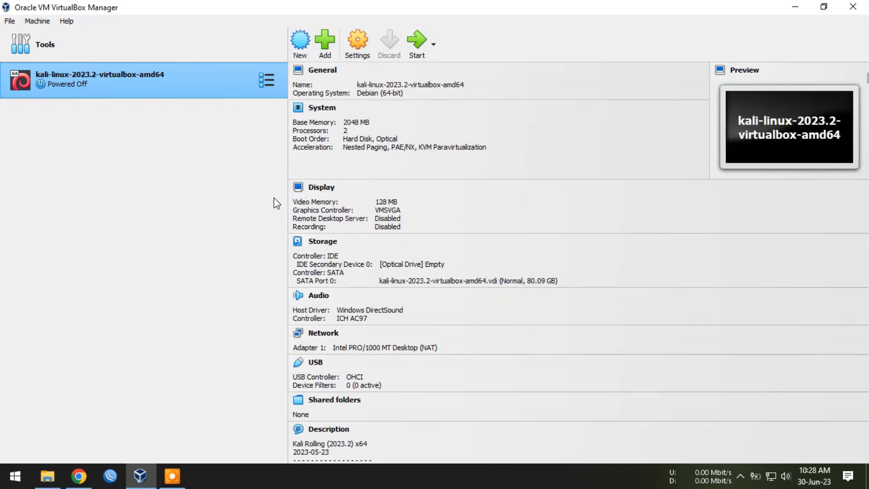
left_click(411, 50)
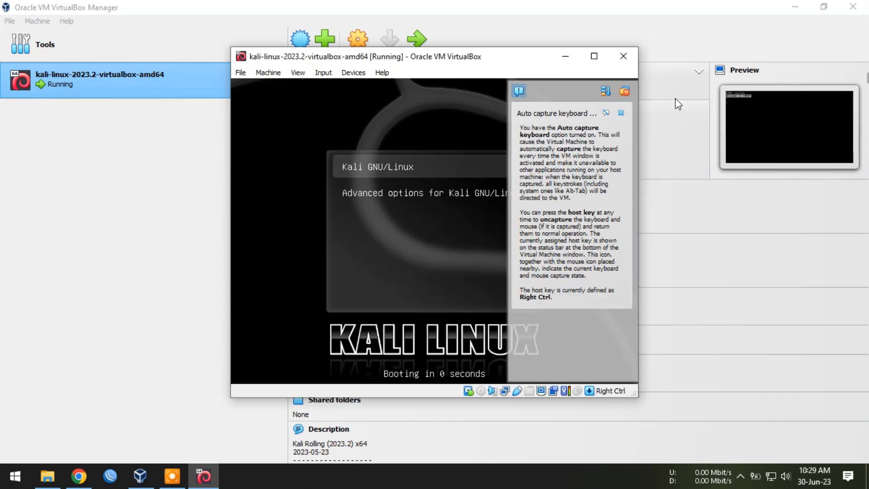
left_click(624, 91)
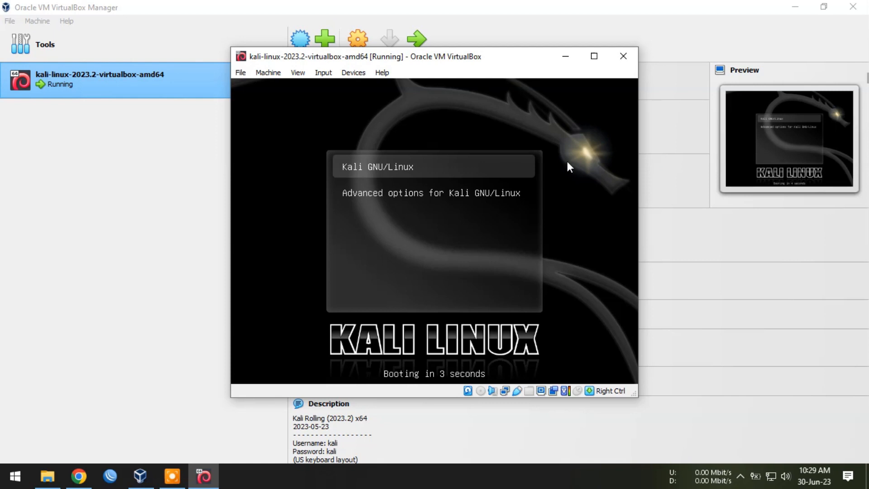
left_click(594, 57)
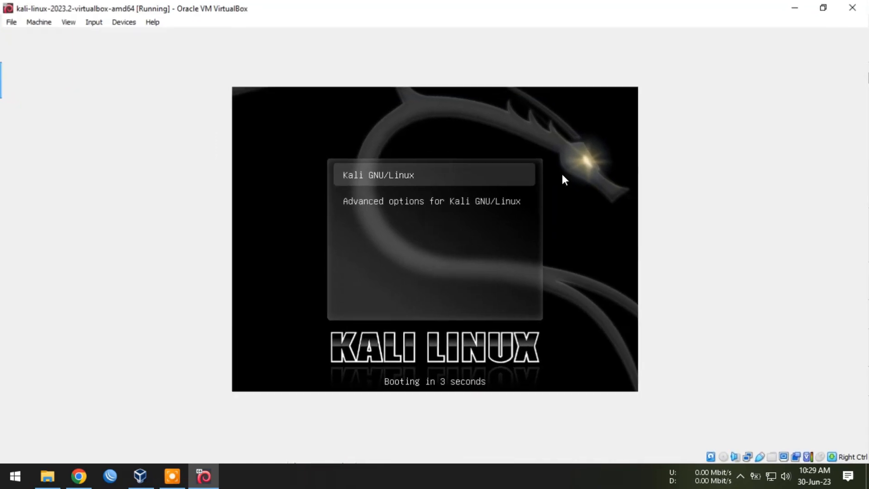
Allow mouse and keyboard capture with its message suppressed for the future, and log in to Kali with the default username and account password.
left_click(466, 225)
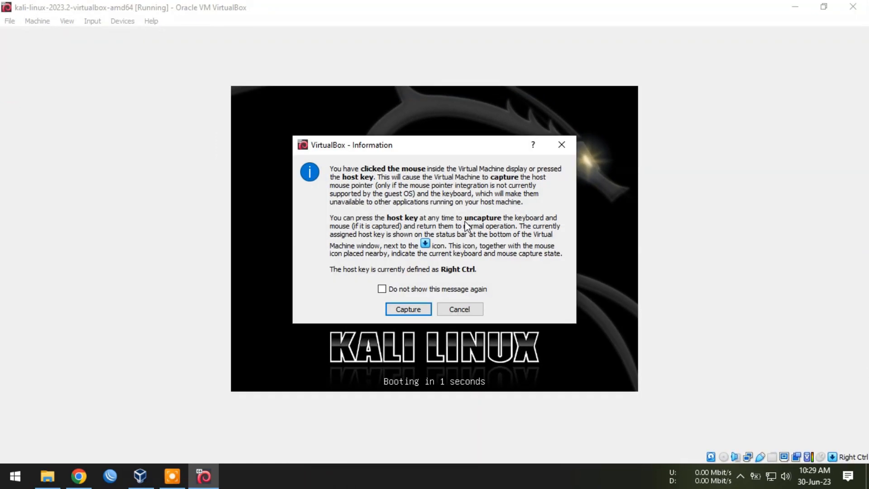
left_click(409, 291)
left_click(408, 309)
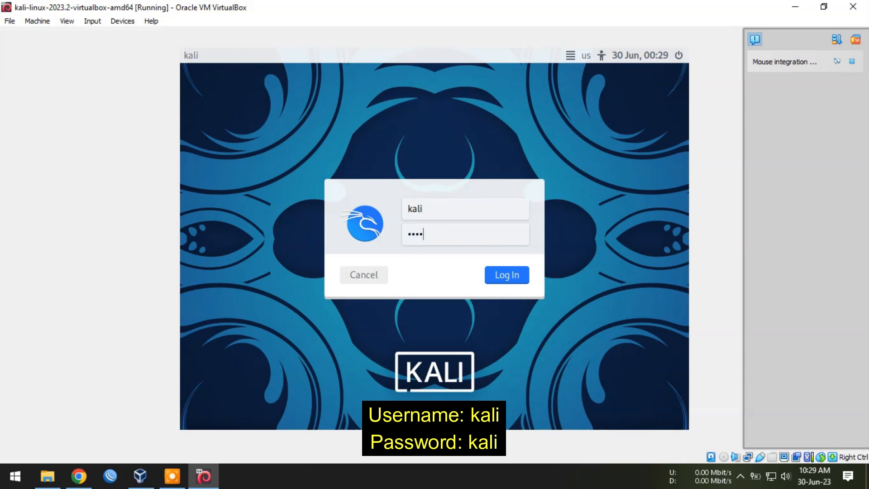
left_click(495, 274)
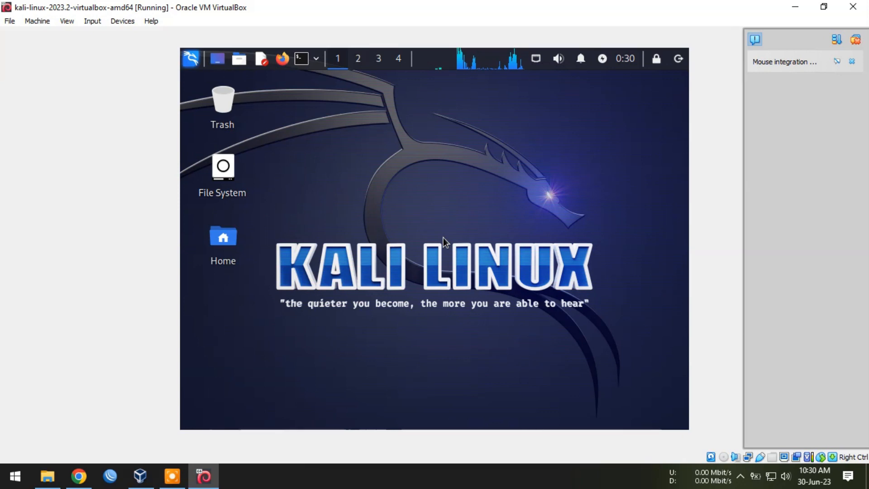
Switch the Kali machine to full-screen mode with its message suppressed for the future, and dismiss the mouse integration notification.
left_click(68, 21)
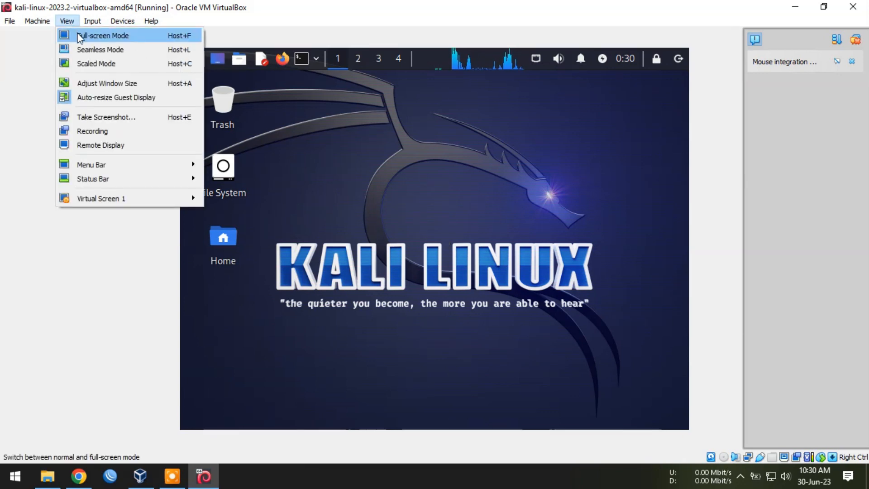
left_click(118, 37)
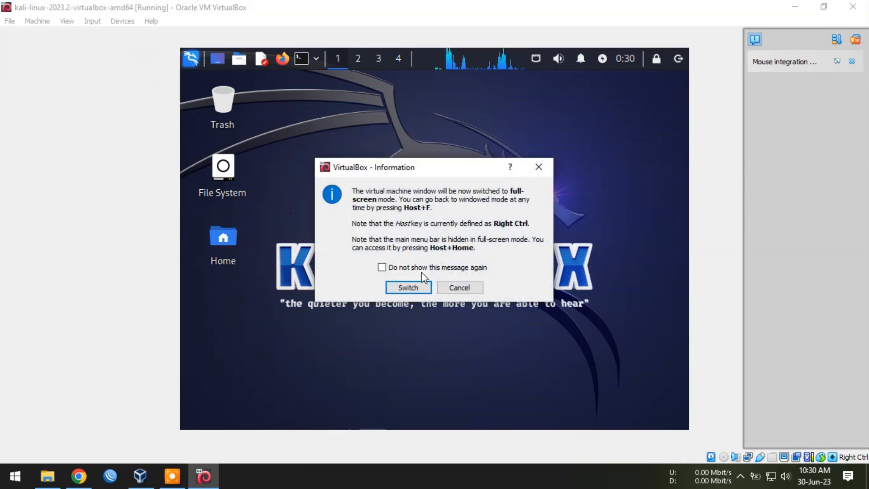
left_click(402, 266)
left_click(404, 286)
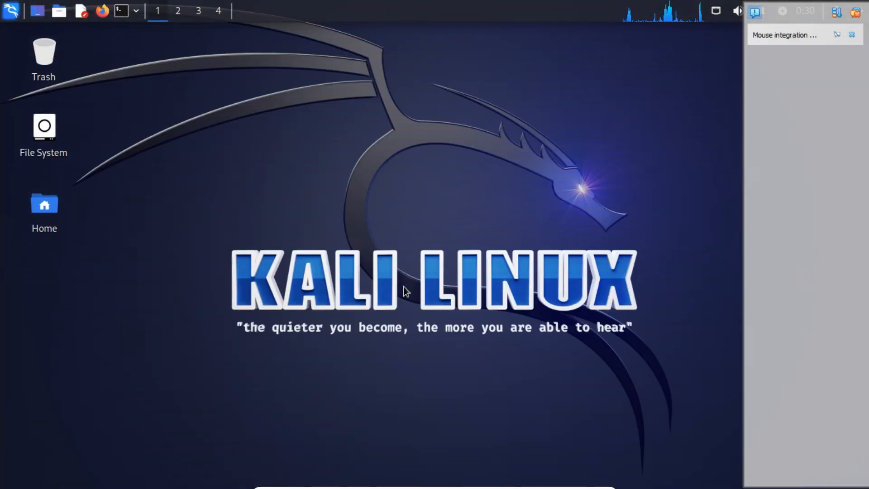
left_click(851, 35)
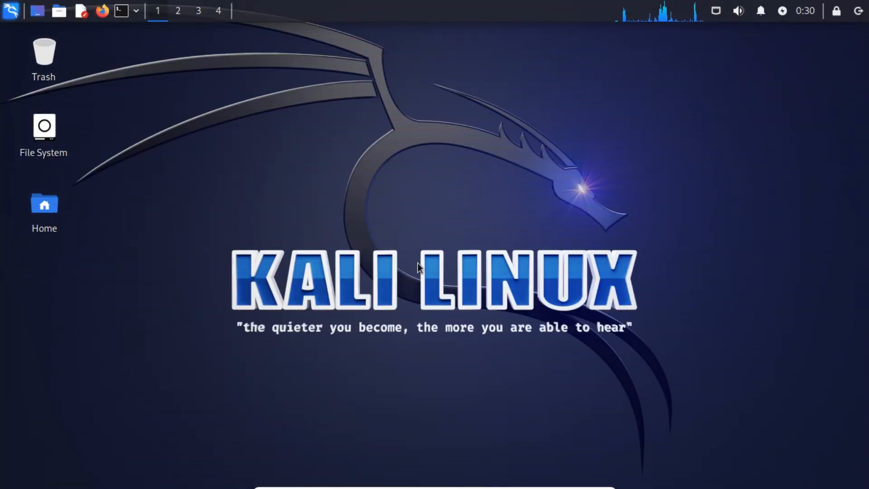
Browse the tool categories in Kali's applications menu from Information Gathering to Kali & OffSec Links, and close the menu.
left_click(11, 11)
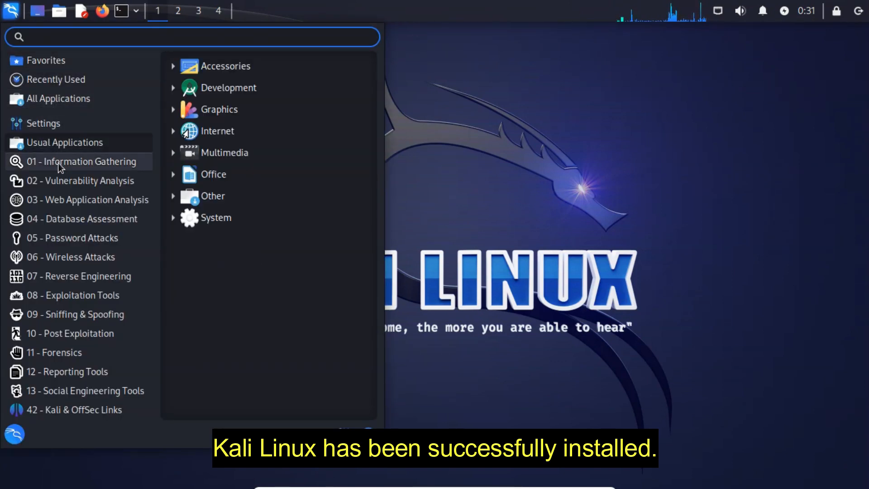
mouse_move(58, 163)
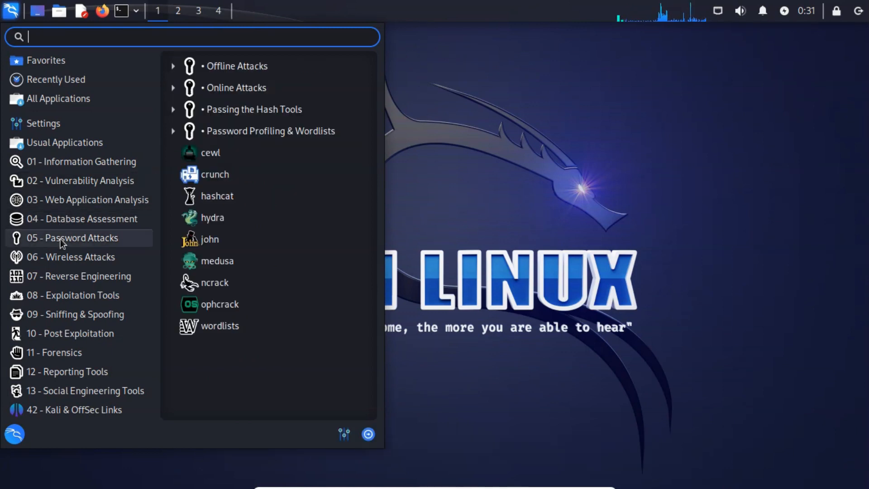
mouse_move(60, 257)
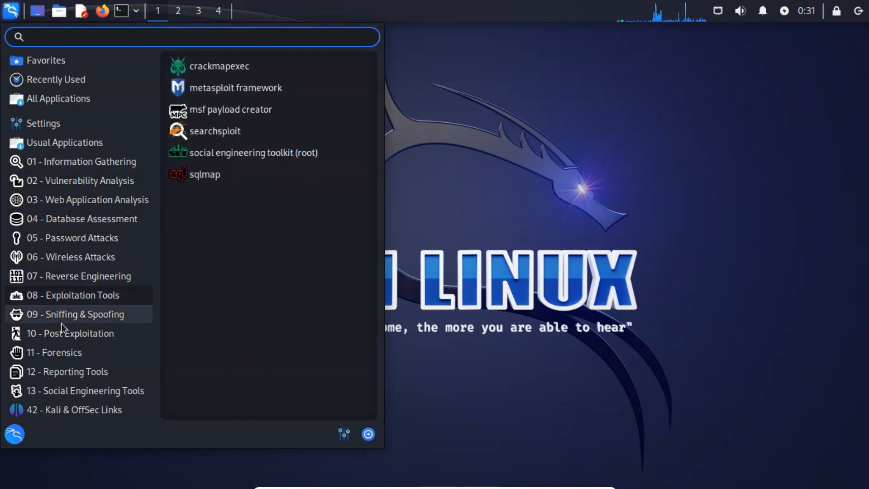
mouse_move(70, 412)
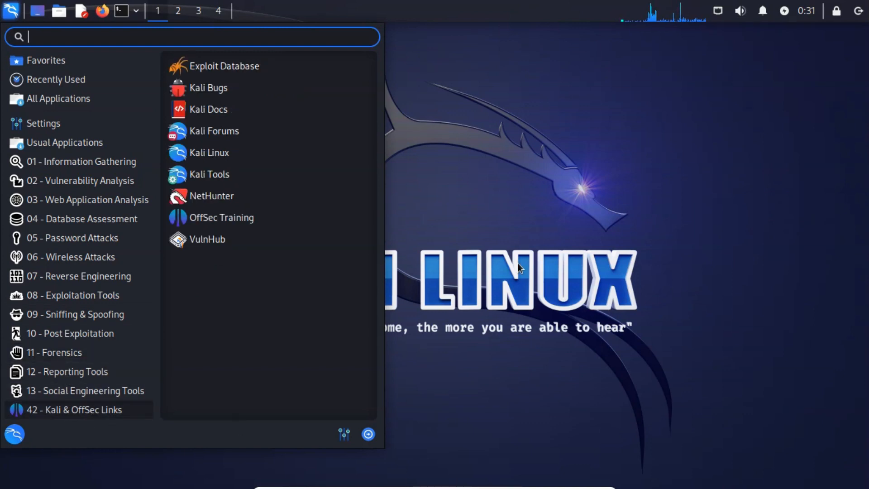
left_click(484, 257)
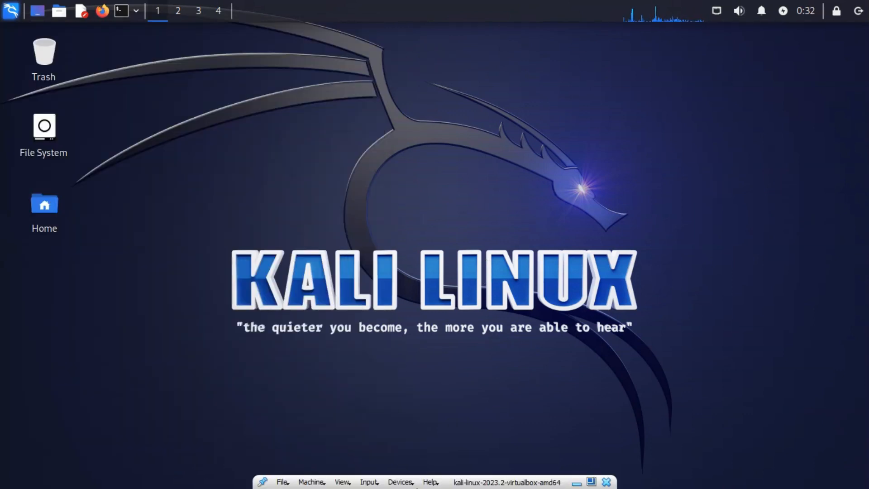
Return the Kali virtual machine from full-screen mode to windowed mode.
left_click(343, 482)
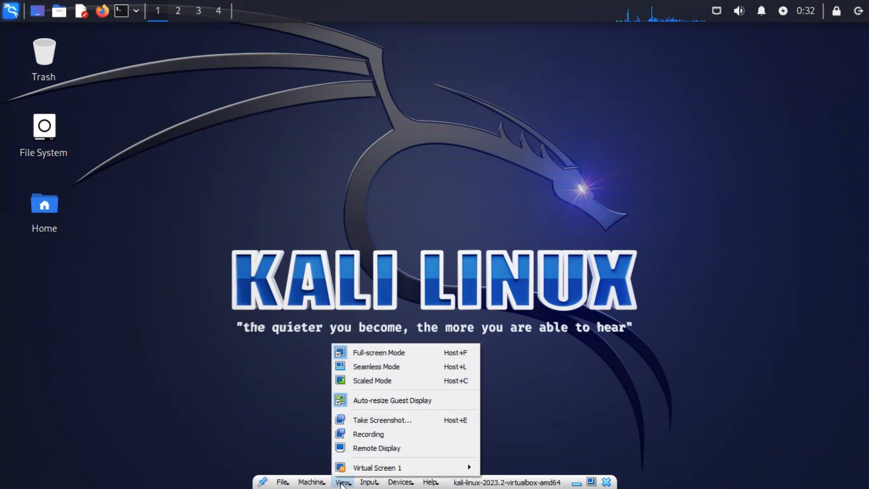
left_click(373, 352)
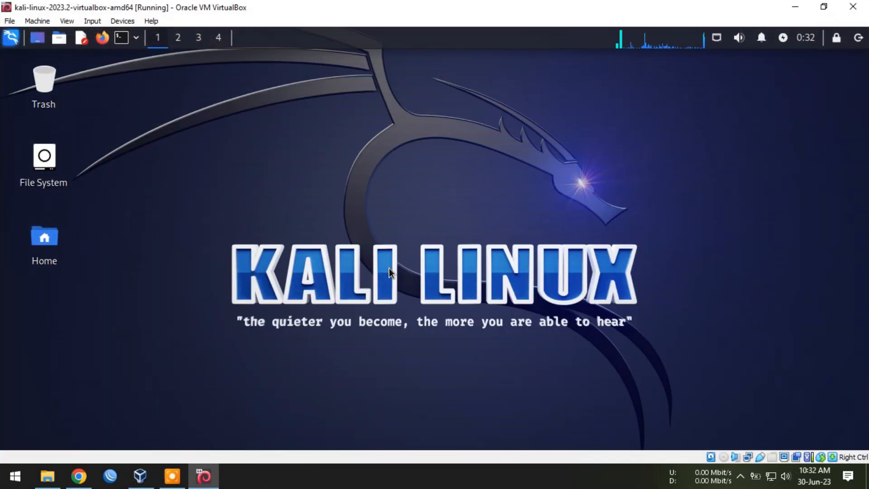